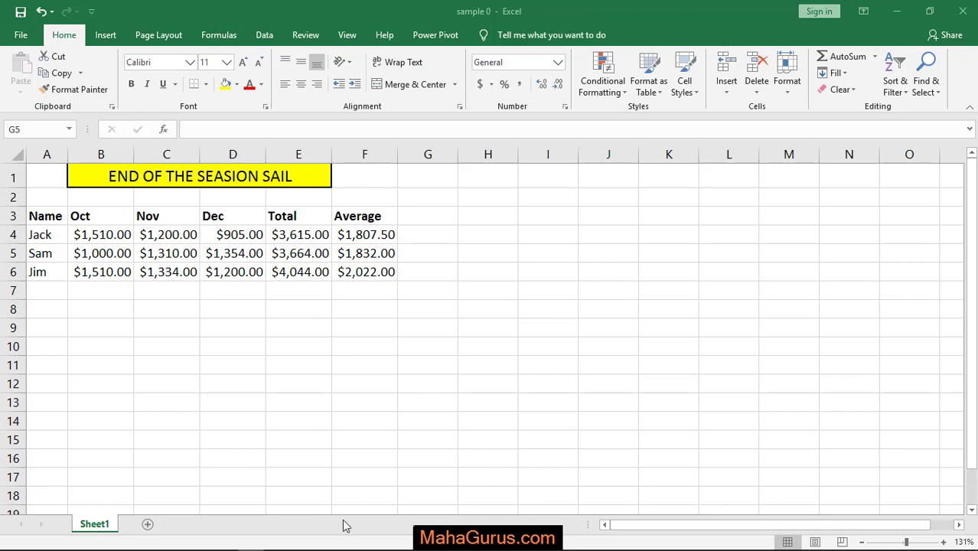
Select A3:F6 and insert a 3-D Stacked Area chart of it
{"action": "left_click_drag", "start_coordinate": [370, 217], "coordinate": [60, 271]}
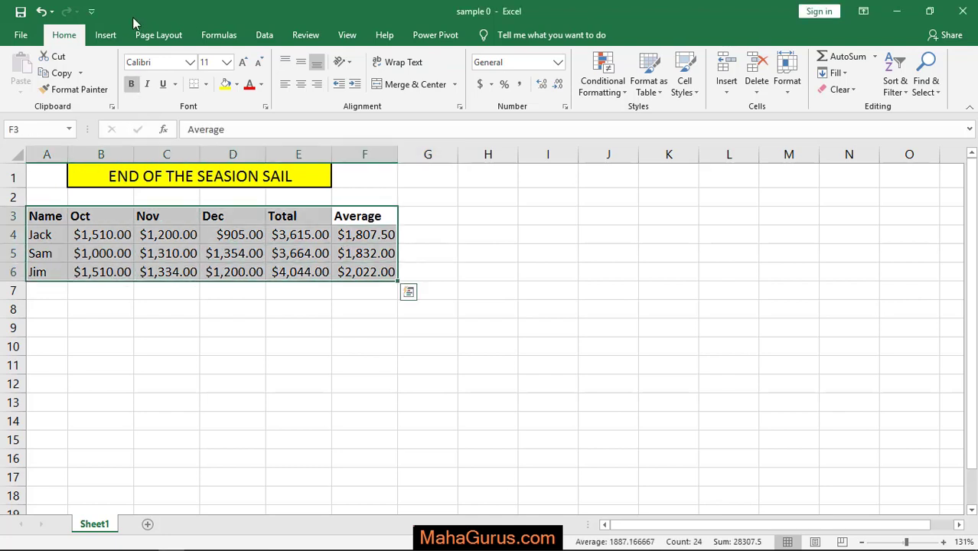
{"action": "left_click", "coordinate": [109, 33]}
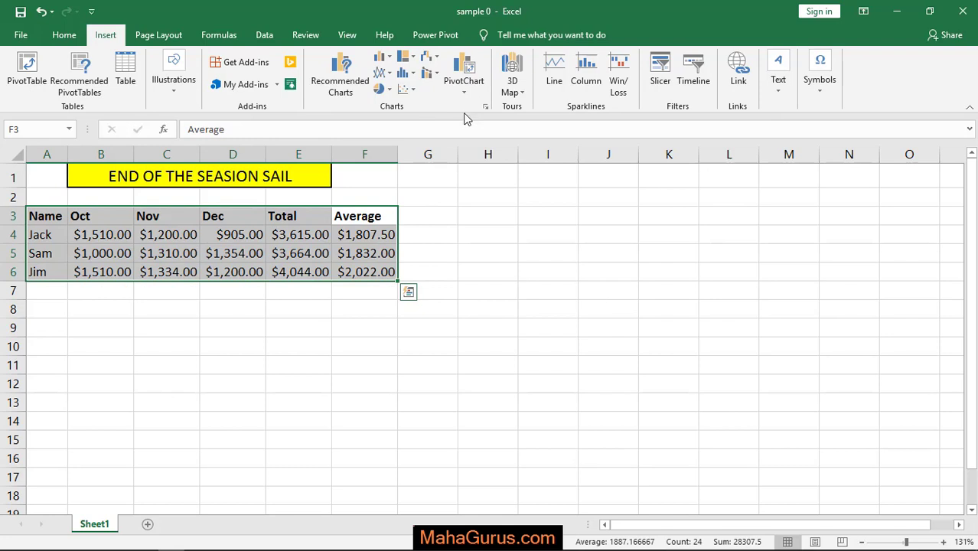
{"action": "left_click", "coordinate": [384, 85]}
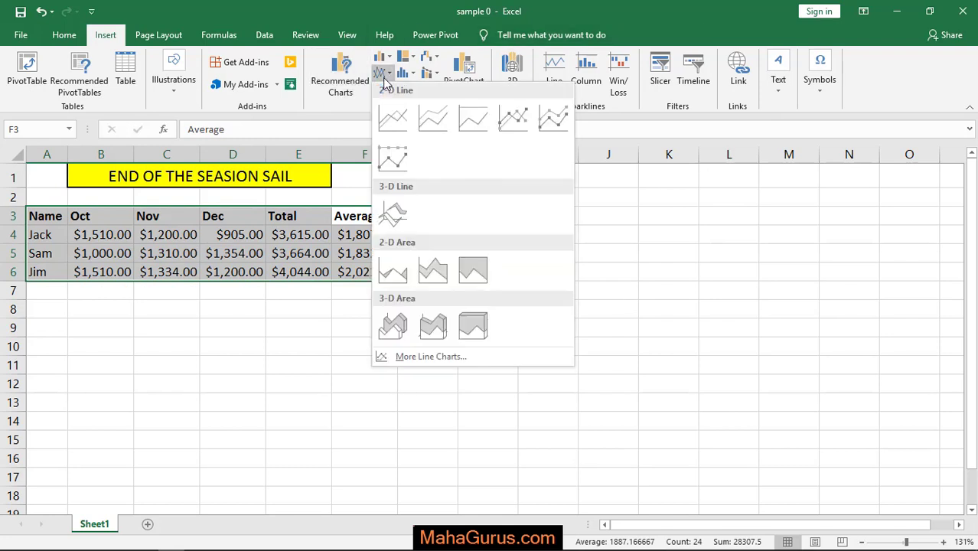
{"action": "left_click", "coordinate": [428, 329]}
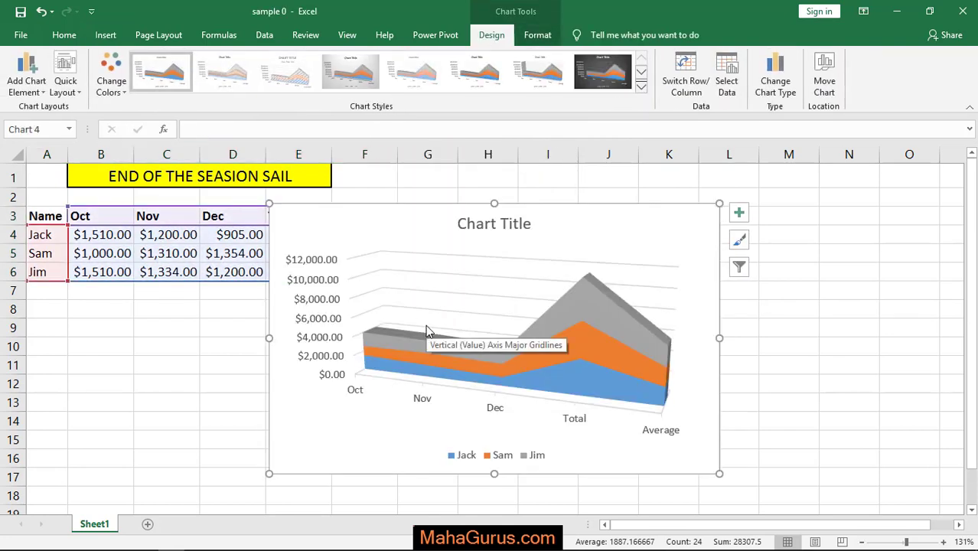
Move the chart beside the table over columns G–N and apply the transparent second chart style
{"action": "left_click_drag", "start_coordinate": [574, 235], "coordinate": [743, 218]}
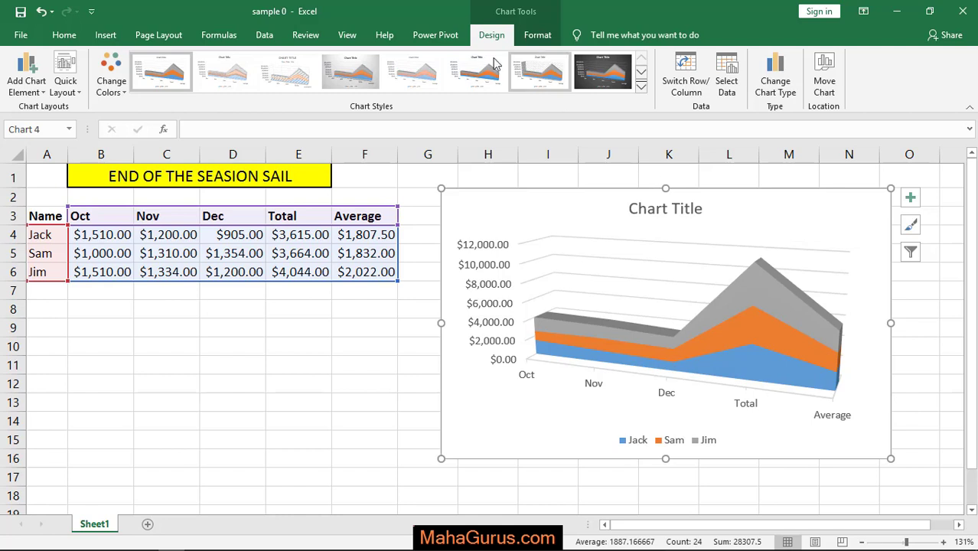
{"action": "left_click", "coordinate": [641, 86]}
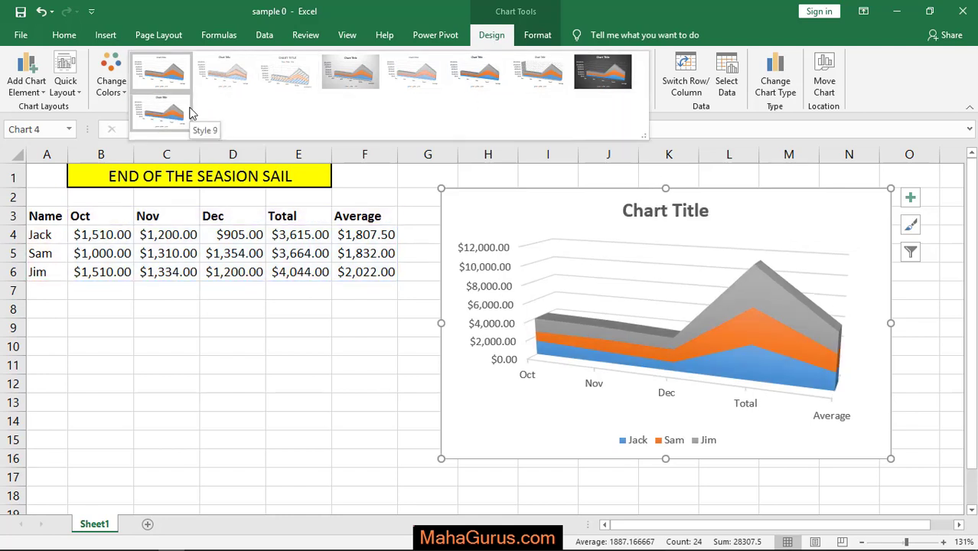
{"action": "left_click", "coordinate": [226, 89]}
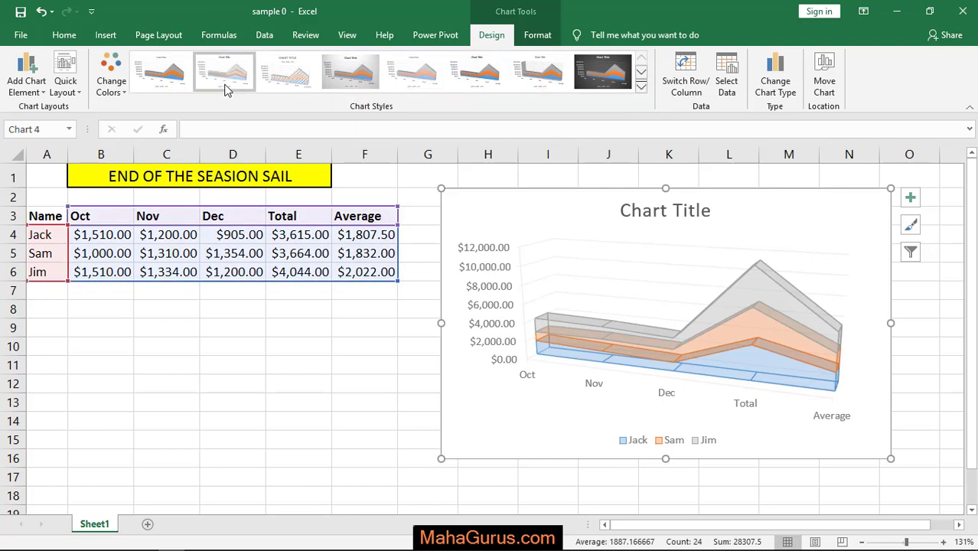
{"action": "left_click", "coordinate": [111, 77]}
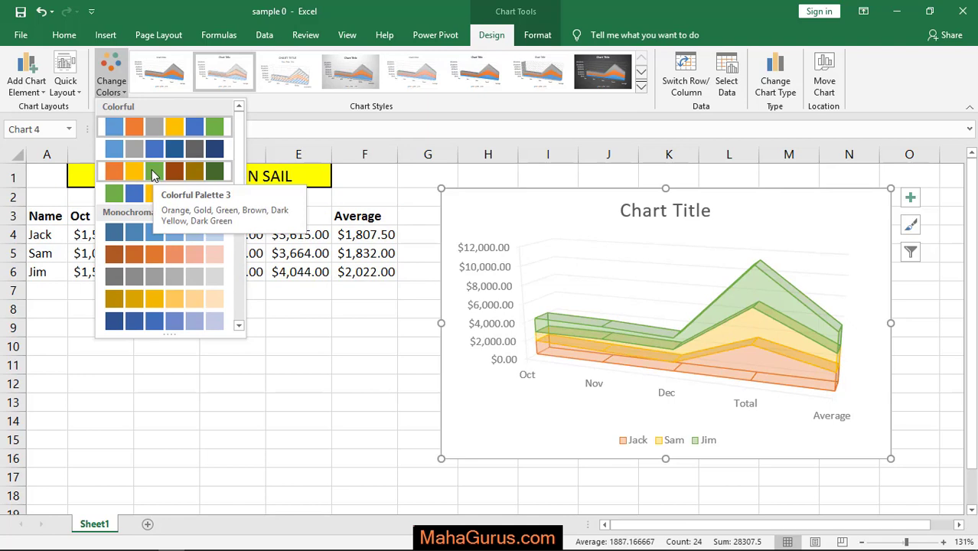
Try a data-table quick layout, then settle on a layout with legend and no data table
{"action": "left_click", "coordinate": [148, 127]}
{"action": "left_click", "coordinate": [65, 83]}
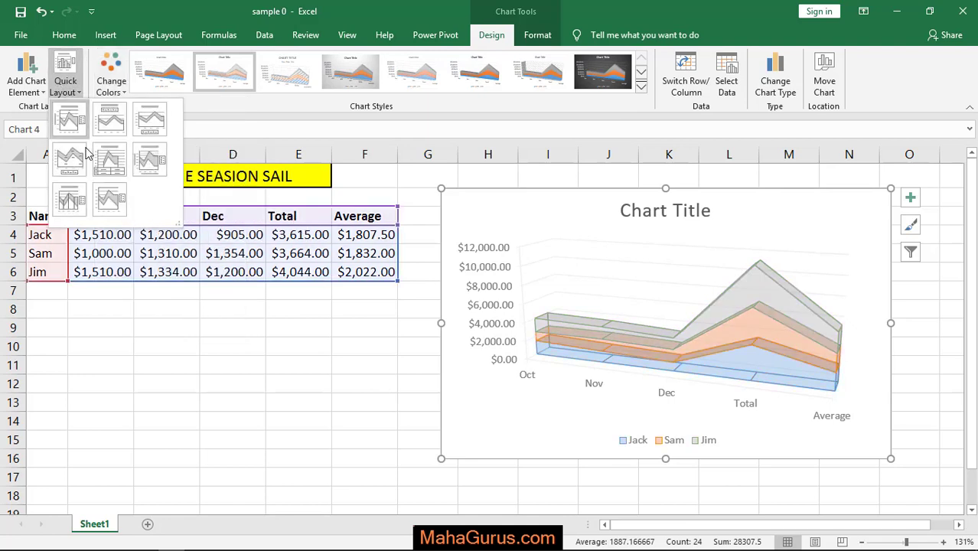
{"action": "left_click", "coordinate": [112, 174]}
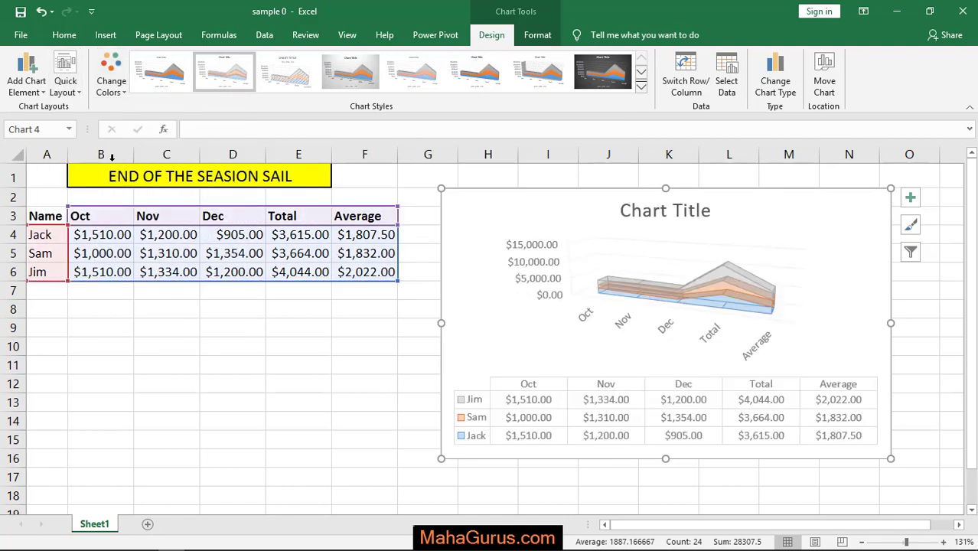
{"action": "left_click", "coordinate": [66, 80]}
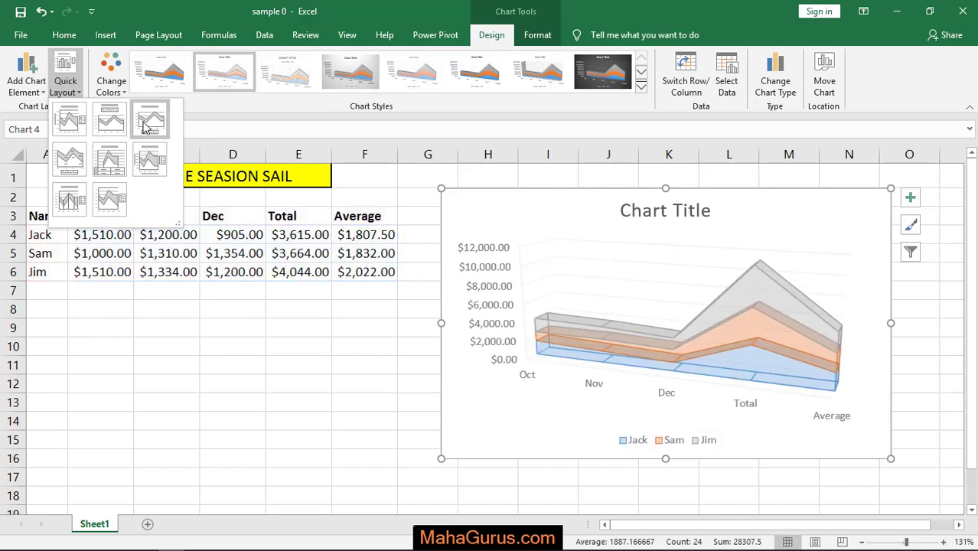
{"action": "left_click", "coordinate": [148, 126]}
Add Drop Lines to the 3-D area chart from Add Chart Element > Lines
{"action": "left_click", "coordinate": [43, 93]}
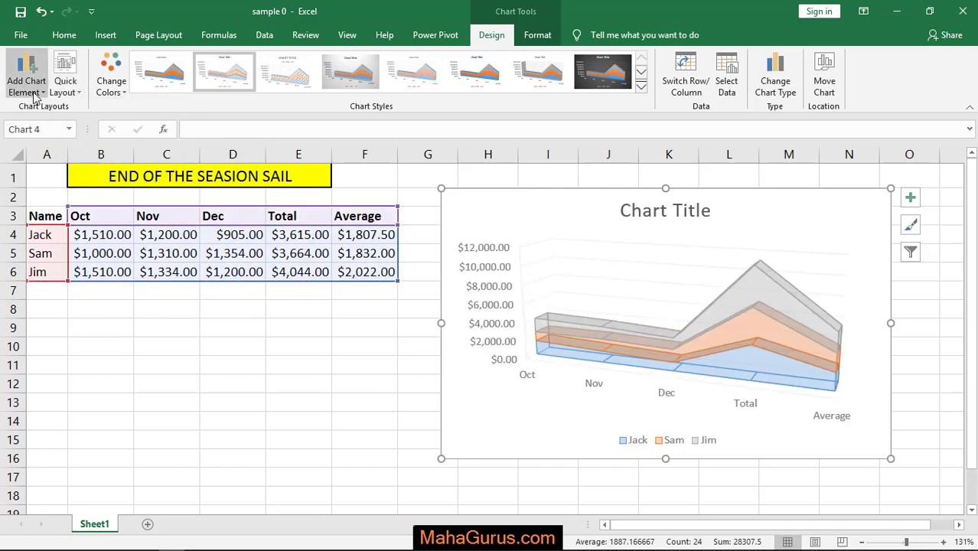
{"action": "mouse_move", "coordinate": [43, 114]}
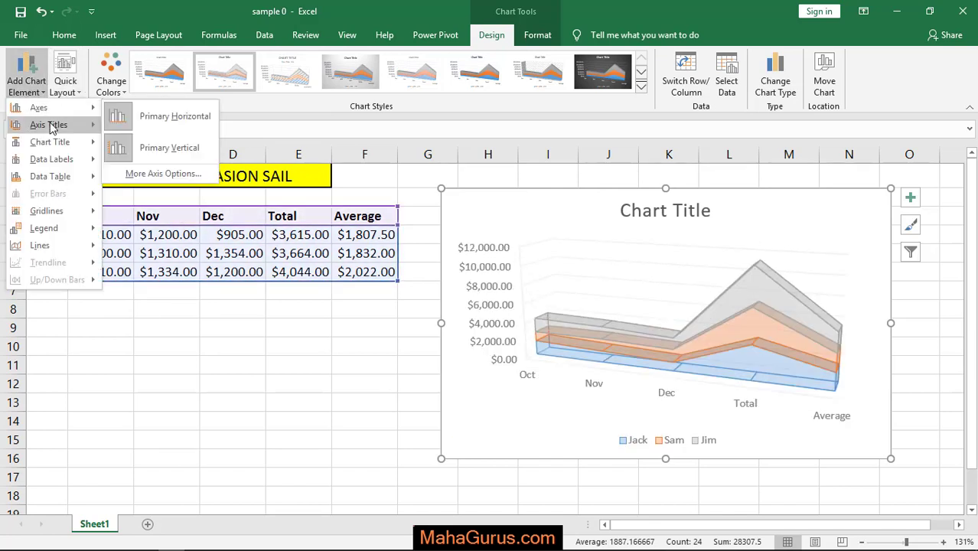
{"action": "mouse_move", "coordinate": [60, 148]}
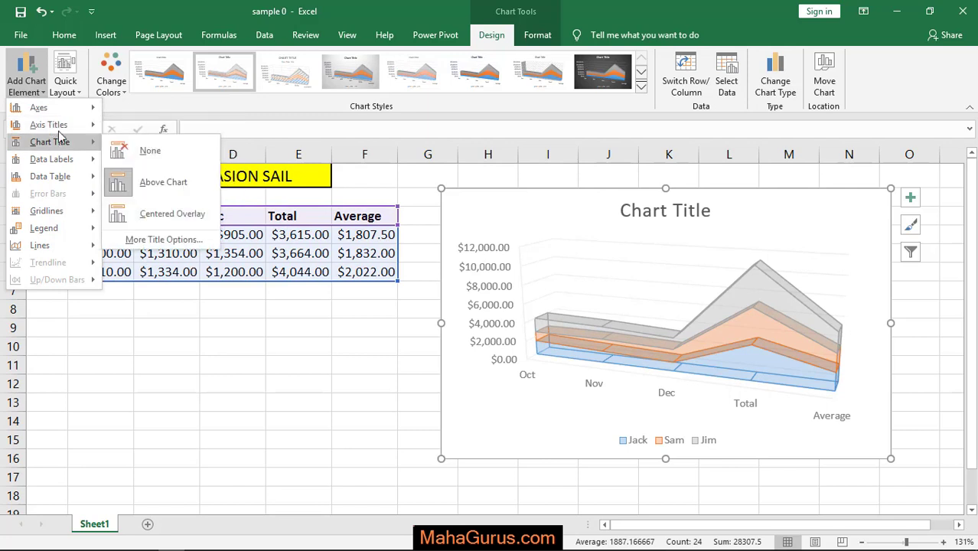
{"action": "mouse_move", "coordinate": [67, 126]}
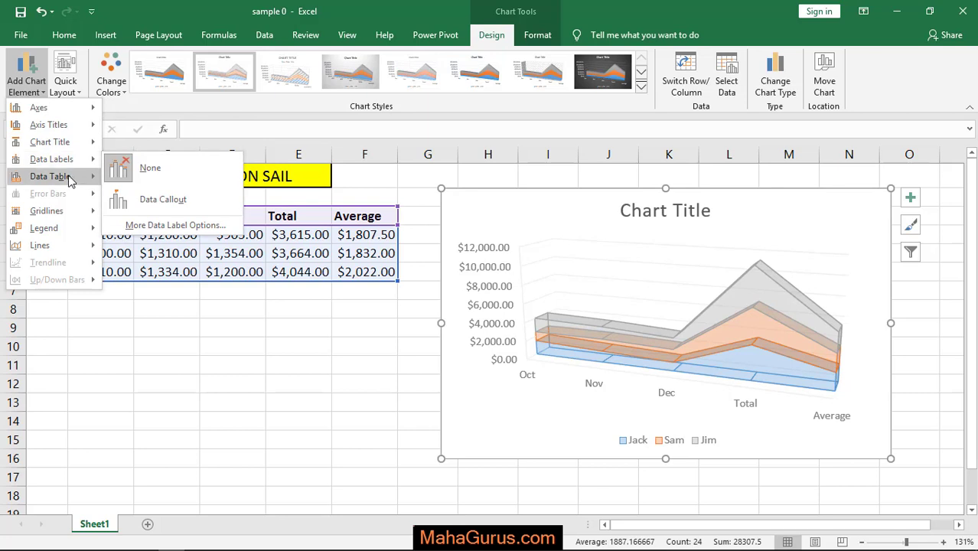
{"action": "mouse_move", "coordinate": [69, 179]}
{"action": "mouse_move", "coordinate": [62, 211]}
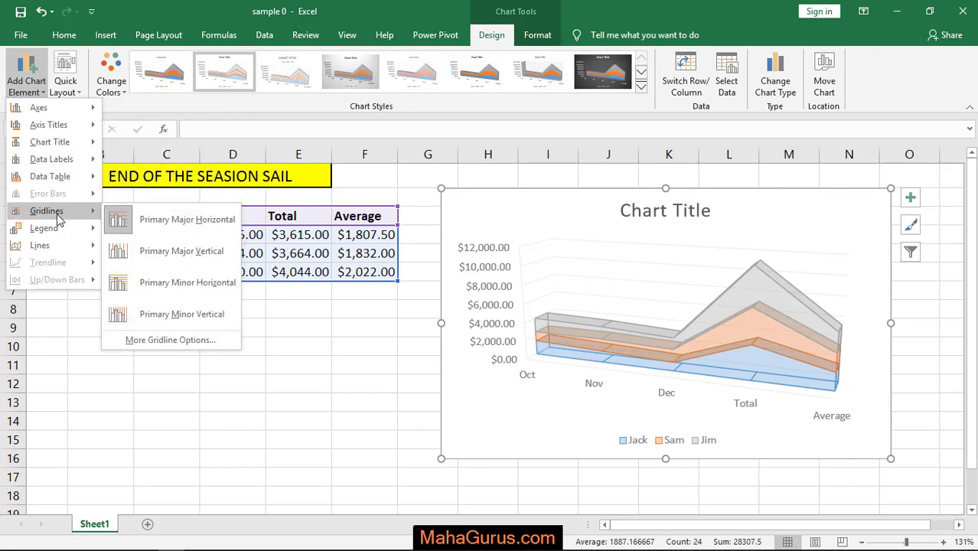
{"action": "mouse_move", "coordinate": [72, 245]}
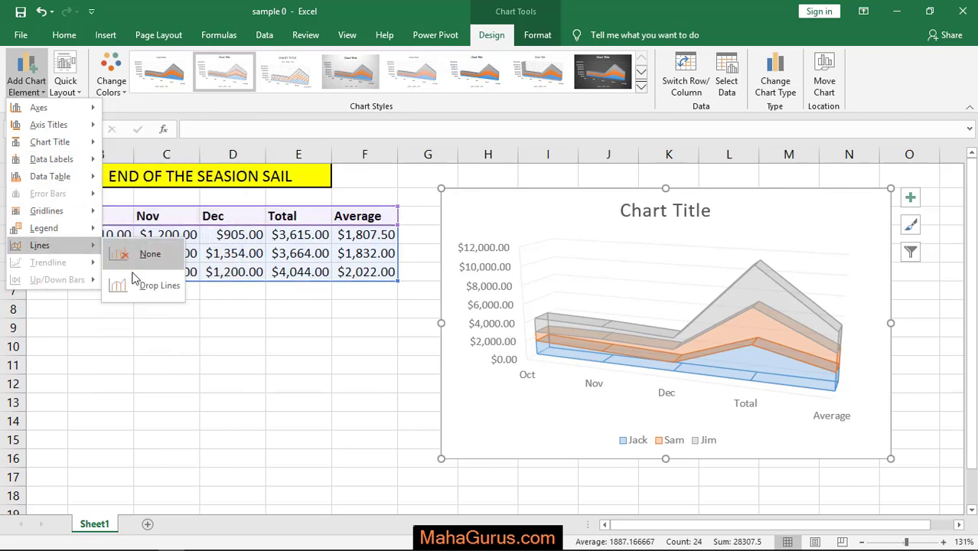
{"action": "left_click", "coordinate": [153, 286]}
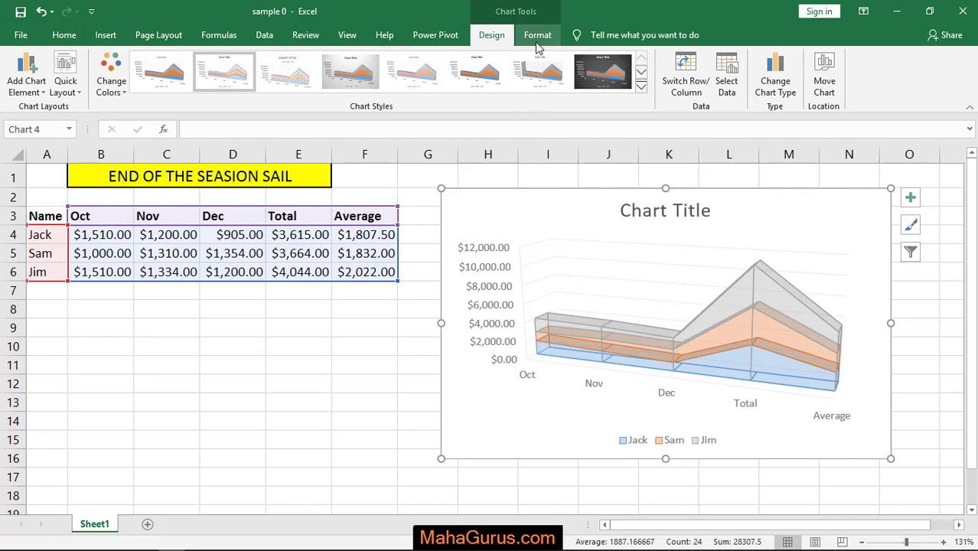
Fill the chart area with near-black and give it a dark outline
{"action": "left_click", "coordinate": [538, 36]}
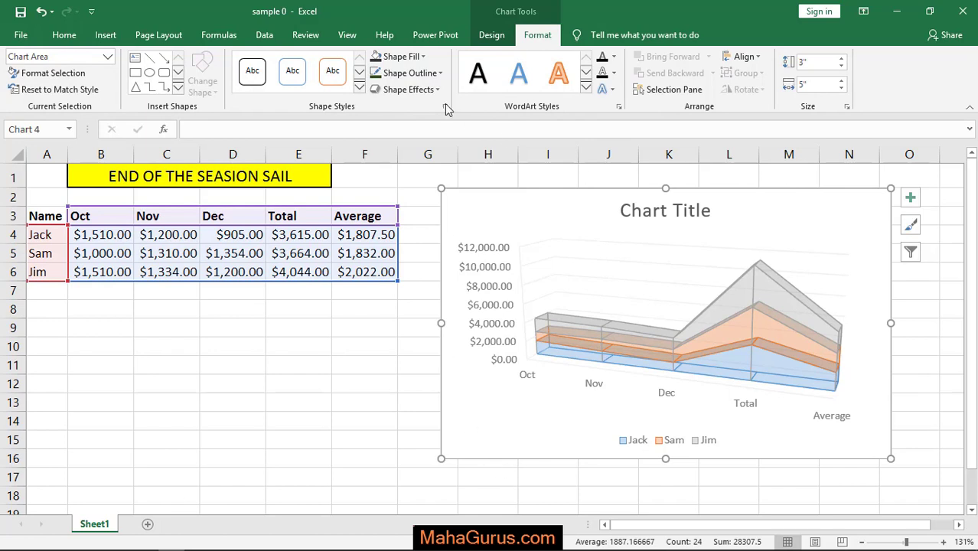
{"action": "left_click", "coordinate": [395, 57]}
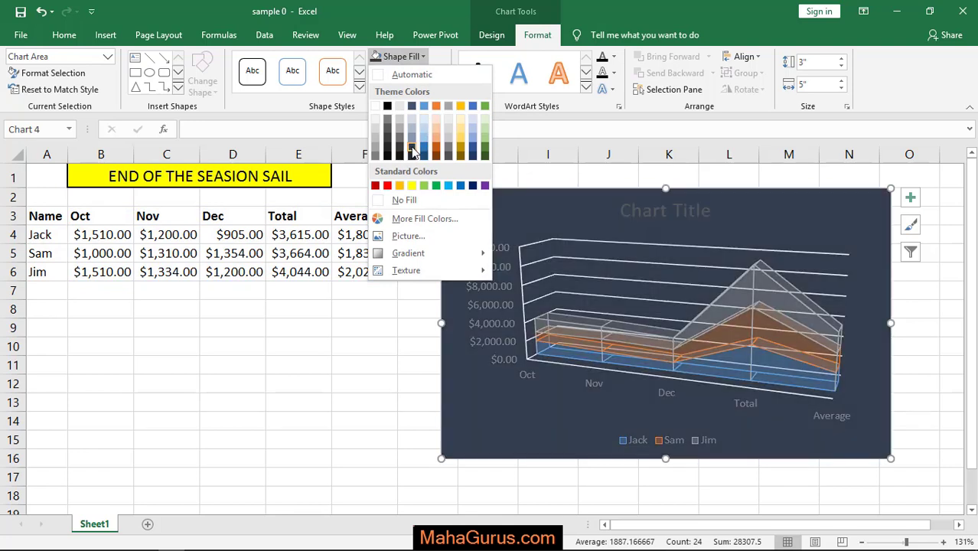
{"action": "left_click", "coordinate": [400, 151]}
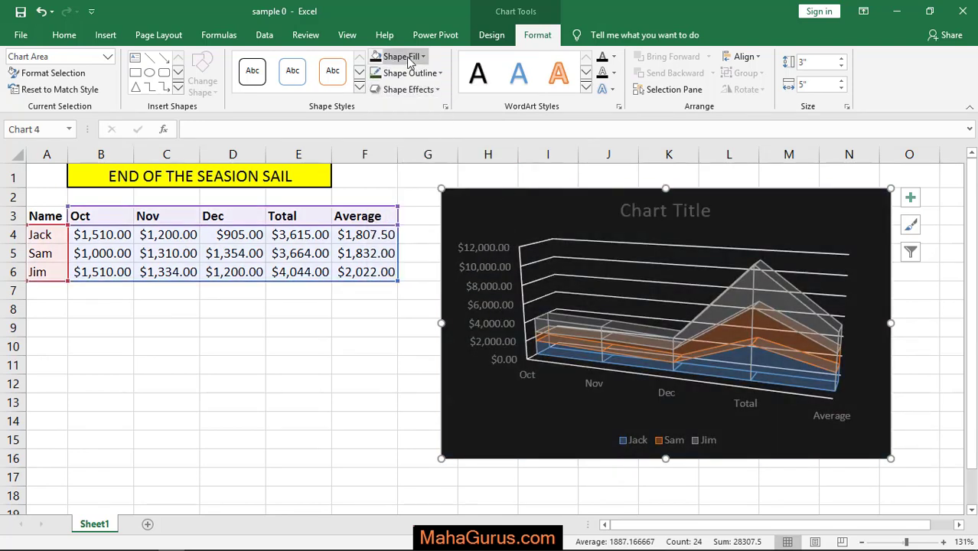
{"action": "left_click", "coordinate": [410, 73]}
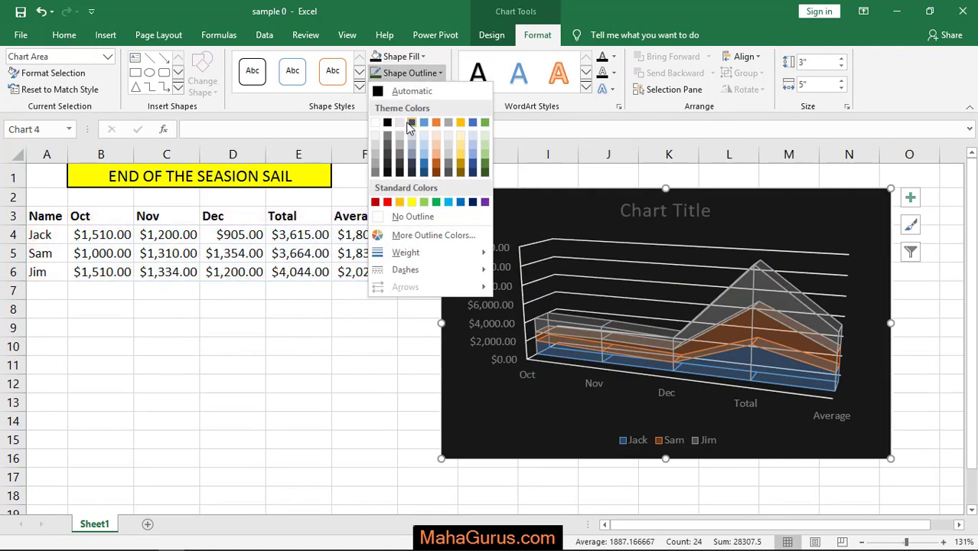
{"action": "left_click", "coordinate": [383, 134]}
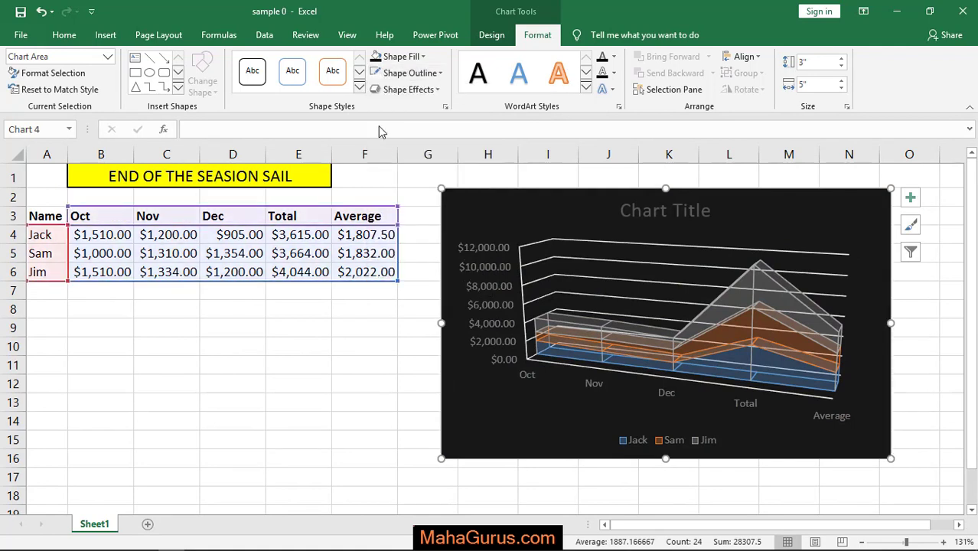
Apply a Parallel 3-D rotation preset so the chart sits flatter and nearly head-on
{"action": "left_click", "coordinate": [405, 89]}
{"action": "mouse_move", "coordinate": [430, 304]}
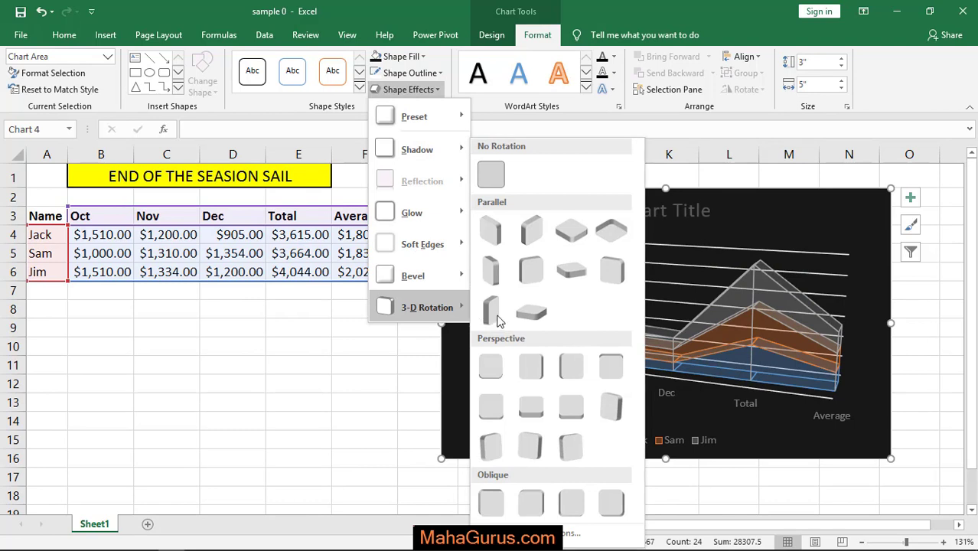
{"action": "left_click", "coordinate": [498, 322]}
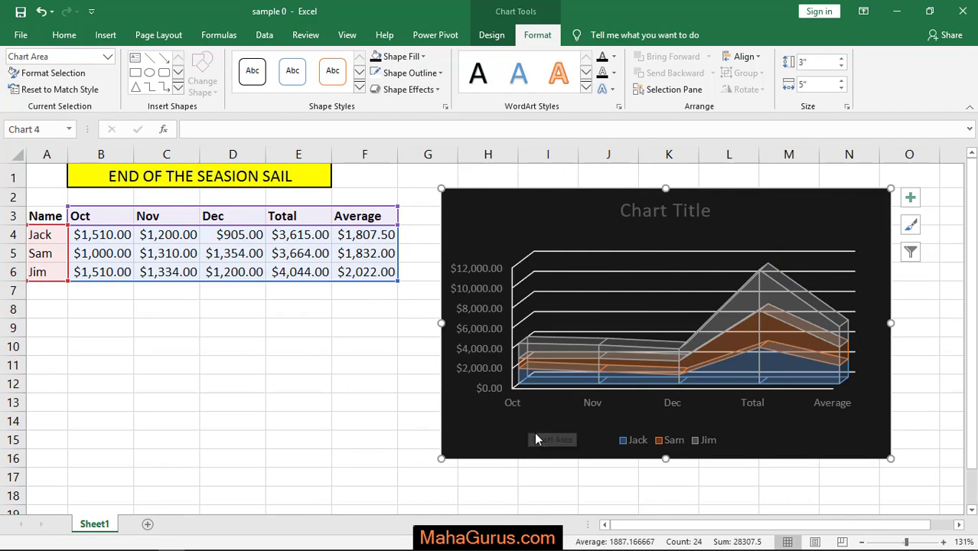
Review the Size & Properties and Effects settings in Format Chart Area, then close the pane
{"action": "double_click", "coordinate": [535, 433]}
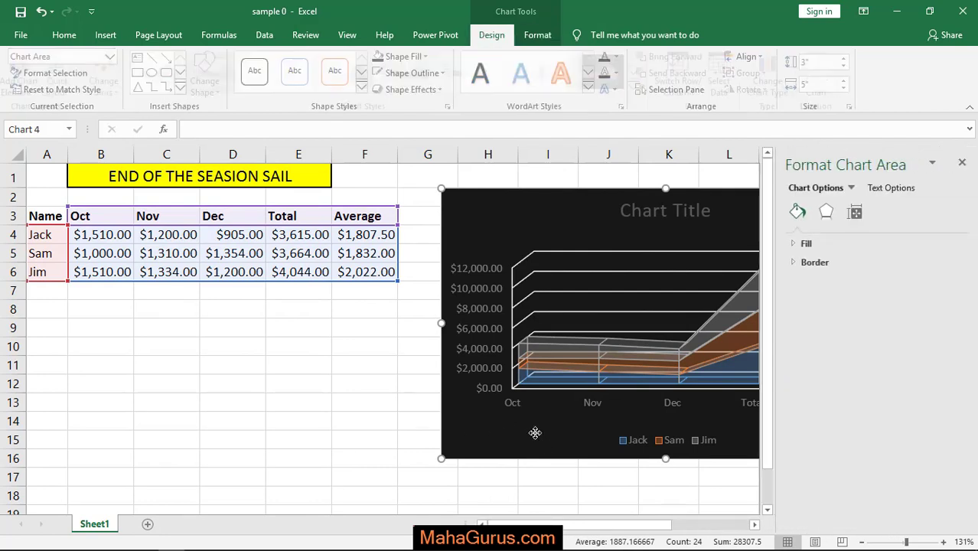
{"action": "left_click", "coordinate": [853, 213]}
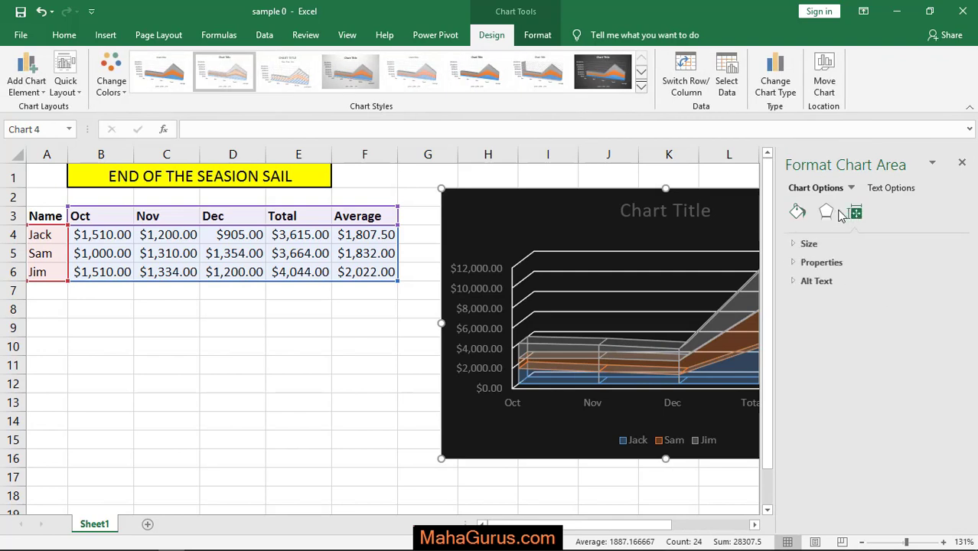
{"action": "left_click", "coordinate": [825, 212]}
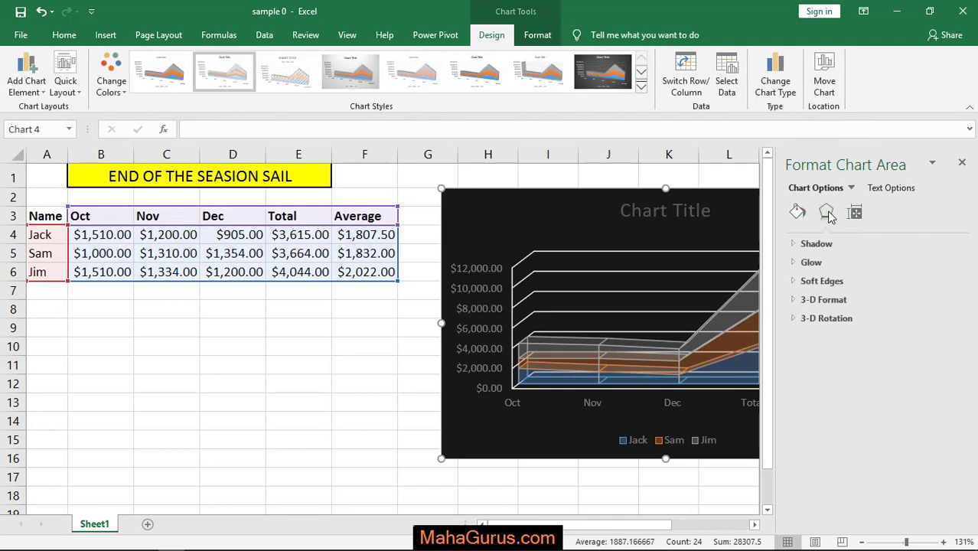
{"action": "left_click", "coordinate": [961, 162]}
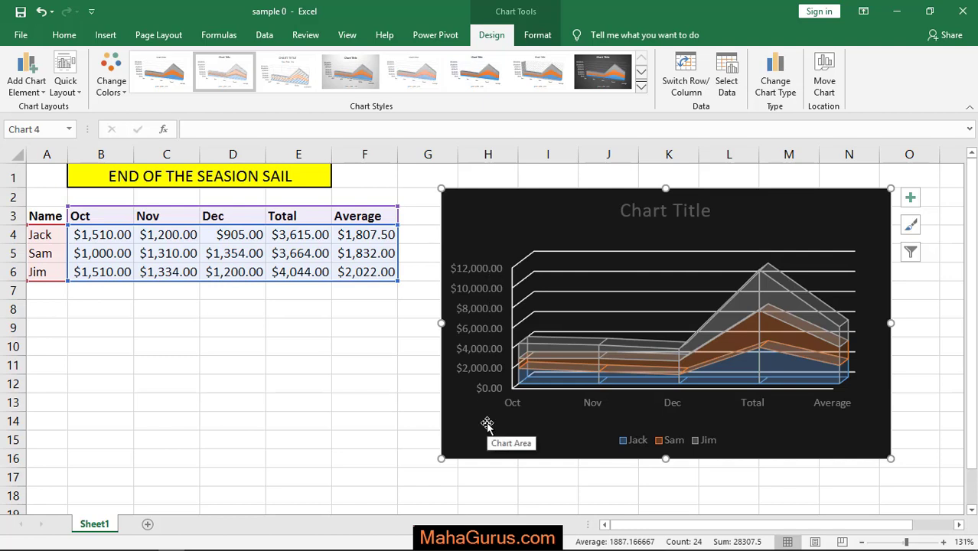
{"action": "left_click", "coordinate": [691, 81]}
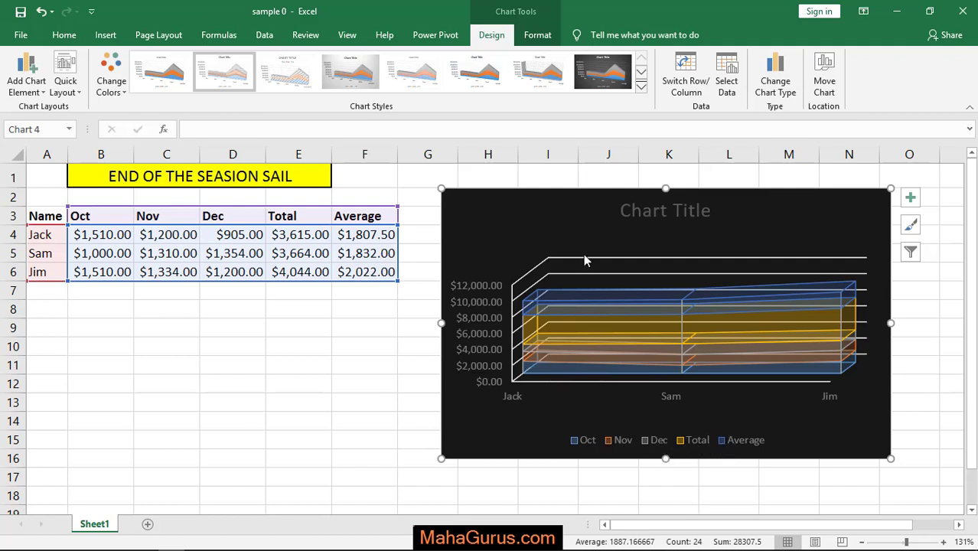
{"action": "left_click", "coordinate": [686, 81]}
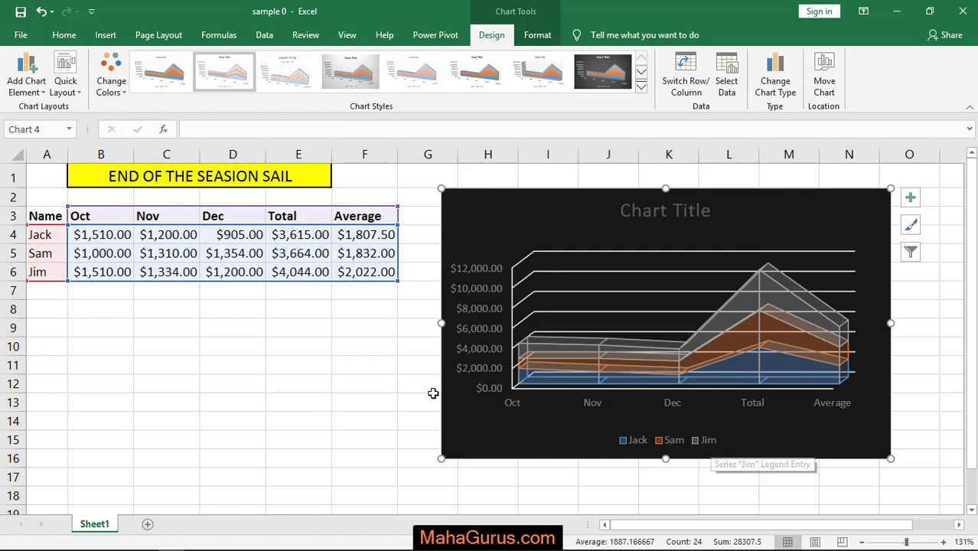
Click an empty cell to deselect the finished chart
{"action": "left_click", "coordinate": [380, 392]}
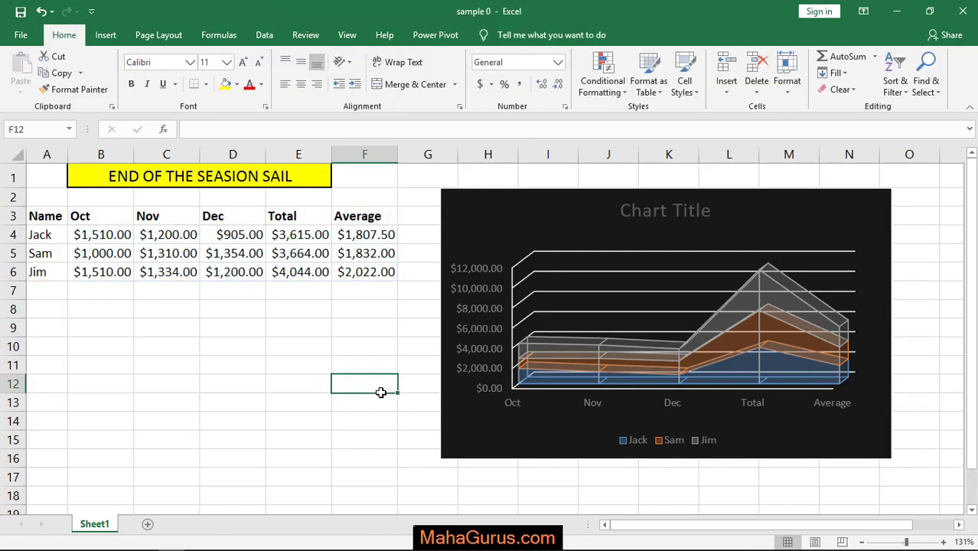